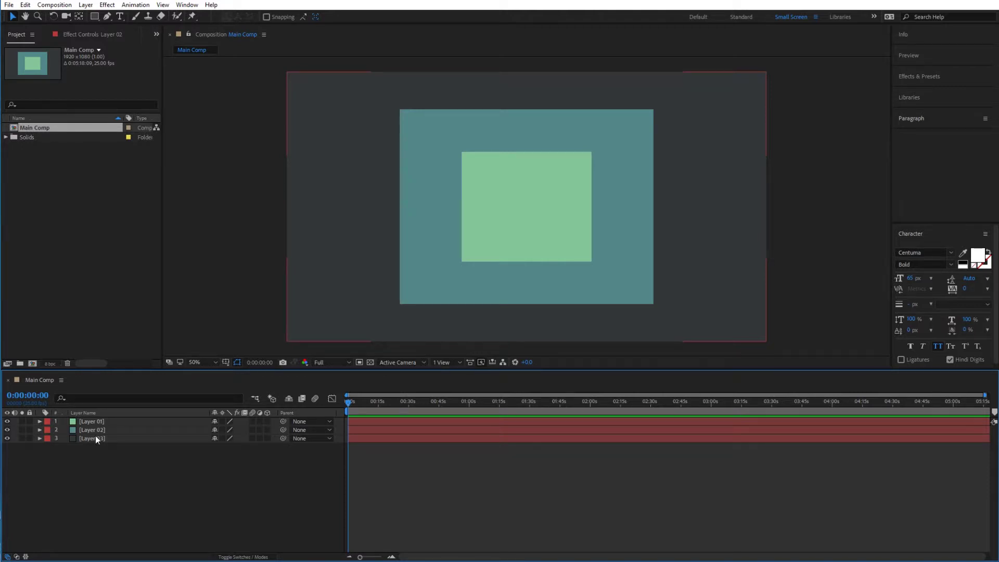
Turn on Layer 02's Shy switch so it is marked as a shy layer
click(113, 430)
click(195, 507)
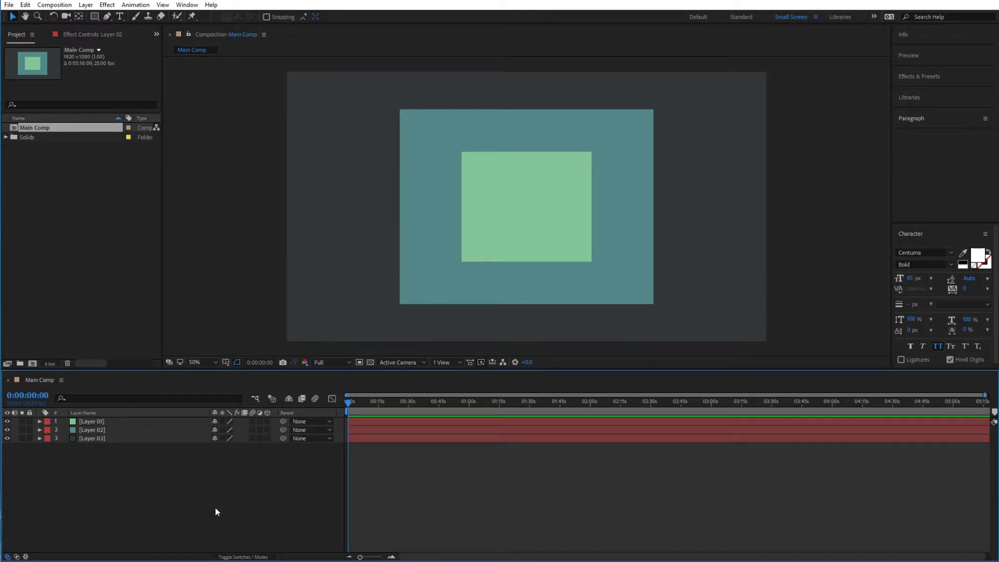
click(215, 430)
click(214, 438)
click(235, 556)
click(216, 429)
Enable the Hide Shy Layers master switch to hide Layer 02 from the timeline
click(292, 402)
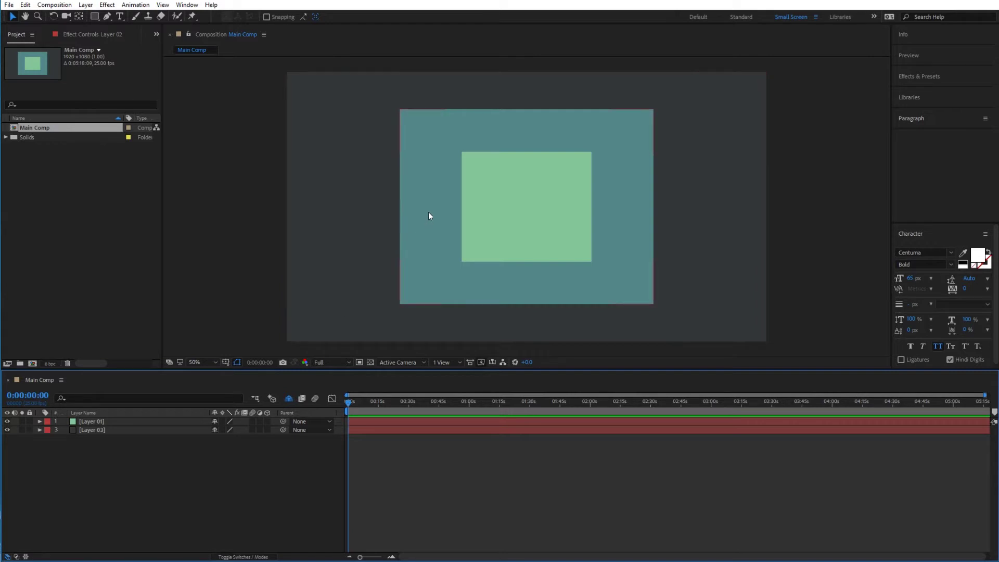
Drag the teal square slightly left in the Composition viewer
mouse_move(430, 198)
mouse_down()
mouse_move(396, 196)
mouse_move(436, 217)
mouse_move(411, 213)
mouse_up()
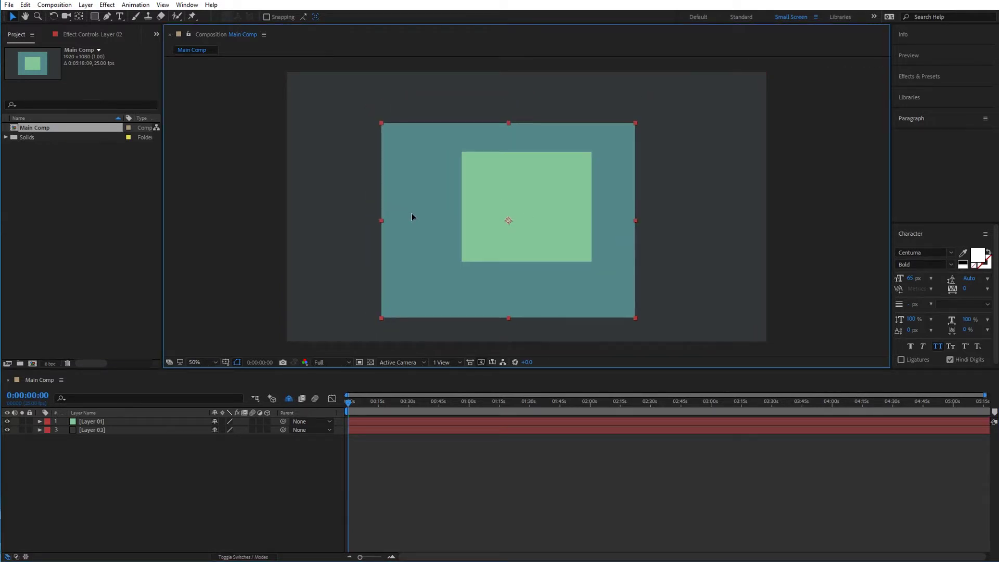
Show Layer 02 again, and nudge background solid Layer 03 left and back
click(290, 401)
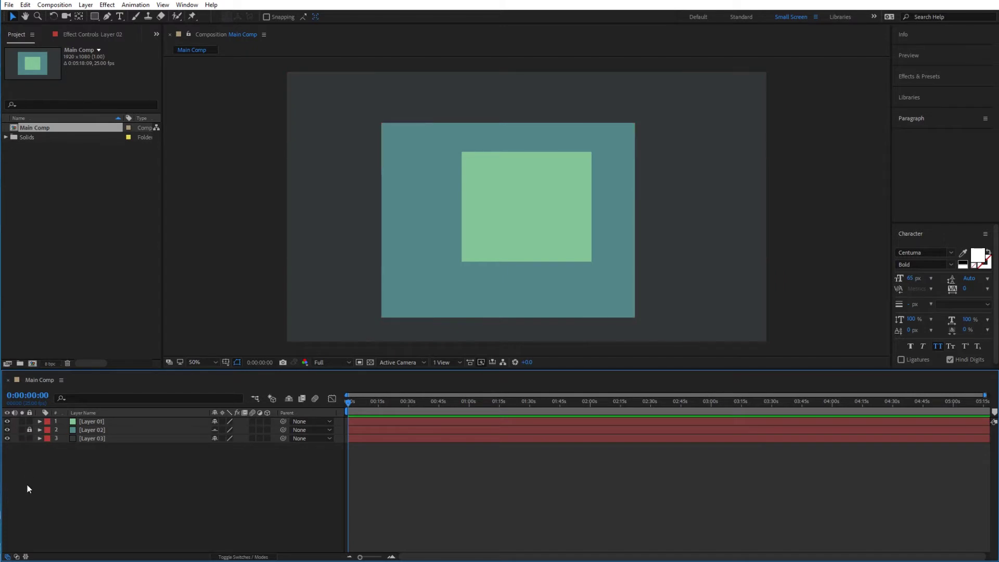
click(368, 329)
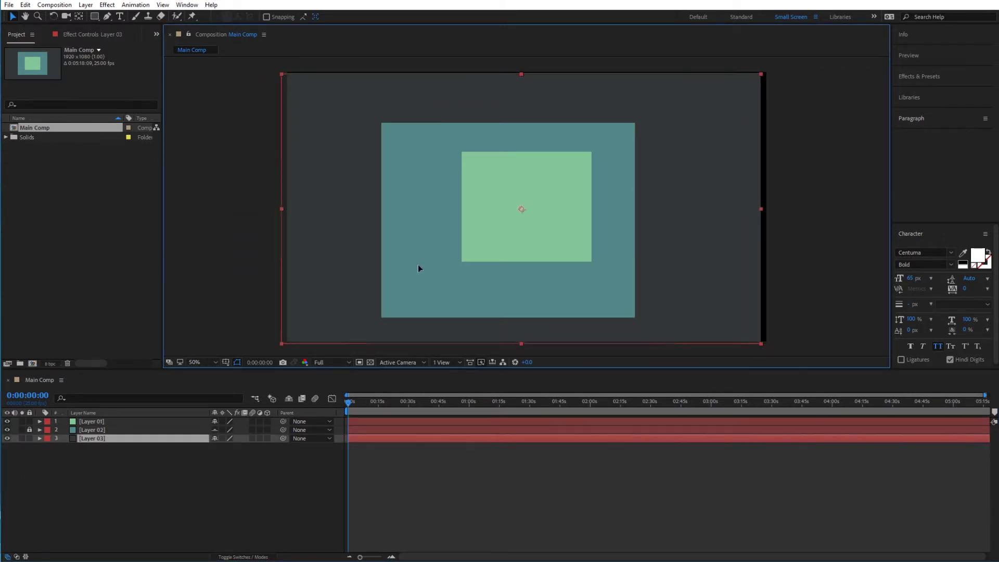
key(Left)
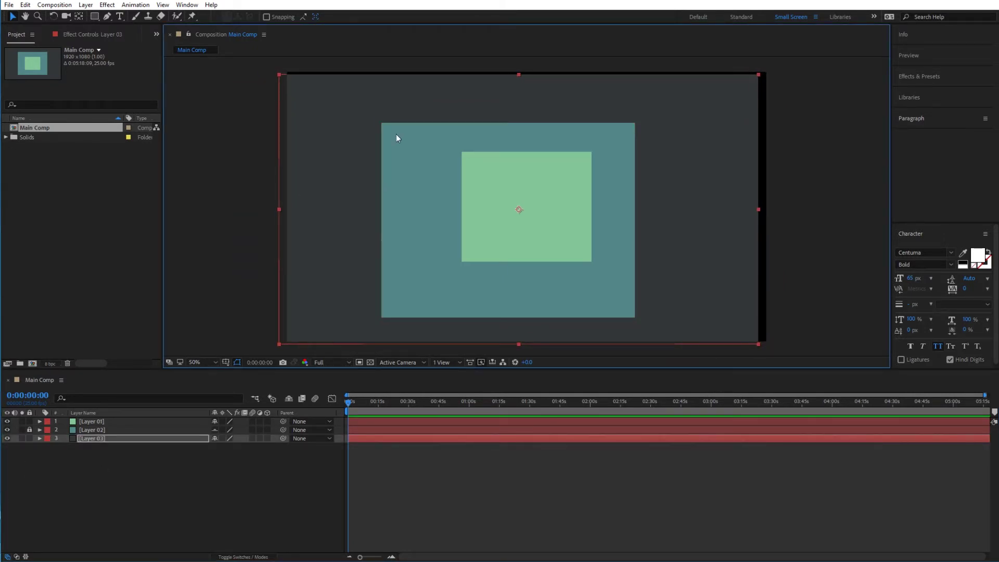
key(Right)
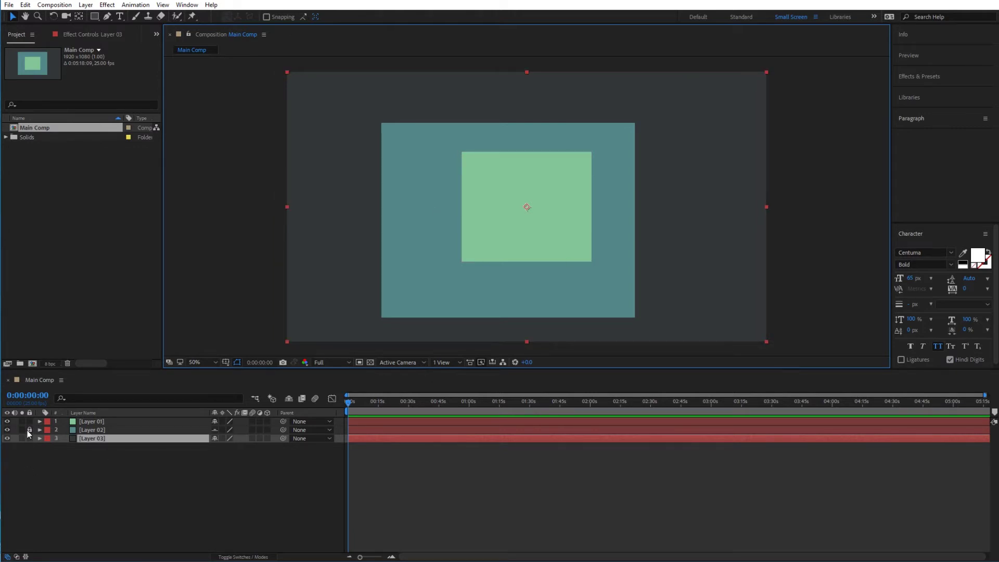
click(27, 459)
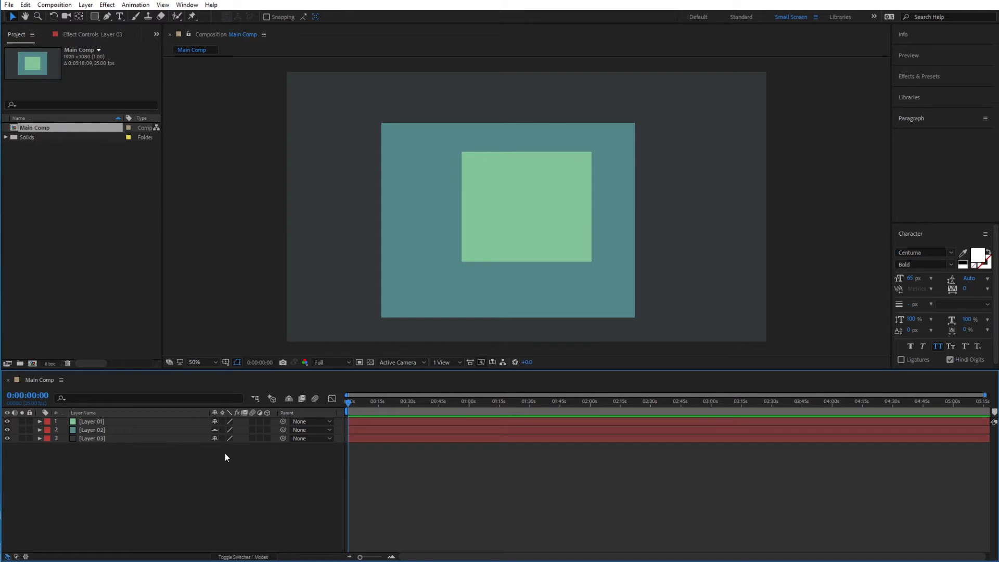
Toggle Hide Shy Layers on, off, then on, leaving Layers 01 and 03 listed
click(289, 399)
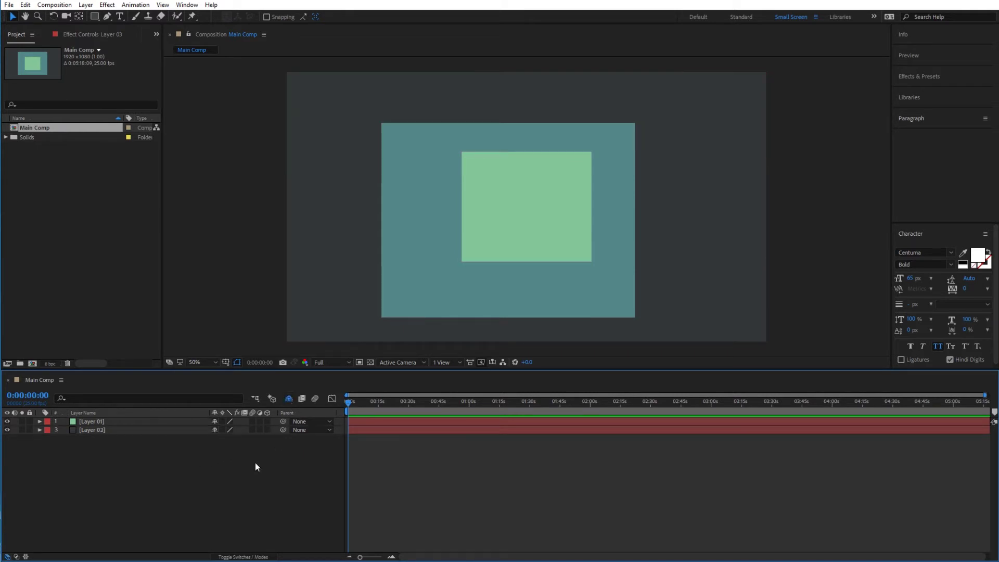
click(289, 399)
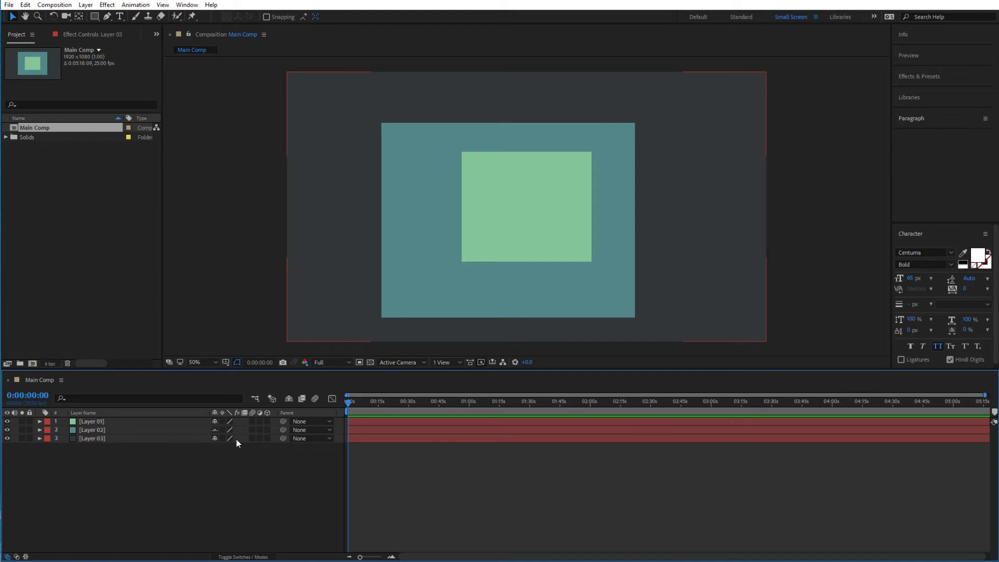
click(193, 467)
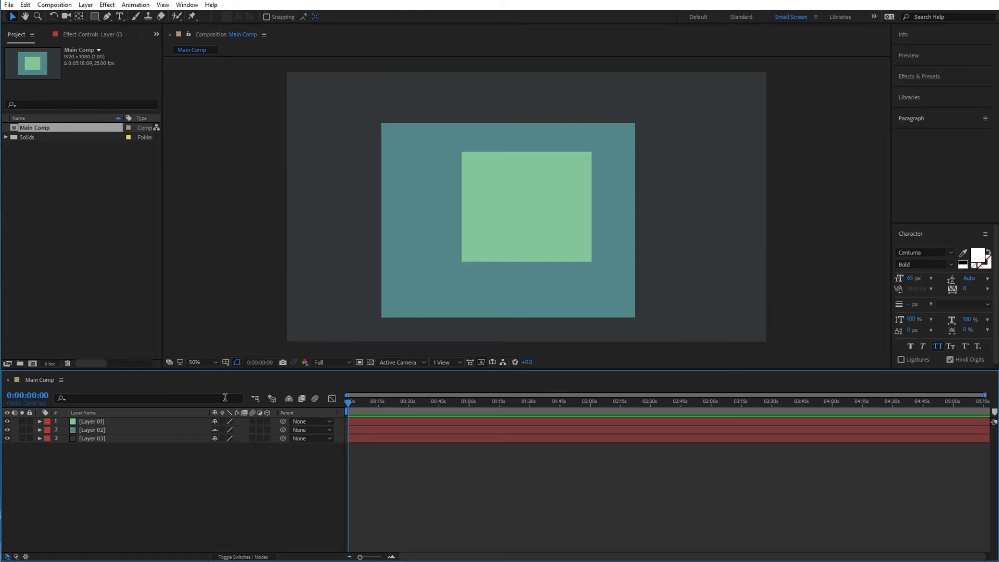
click(290, 399)
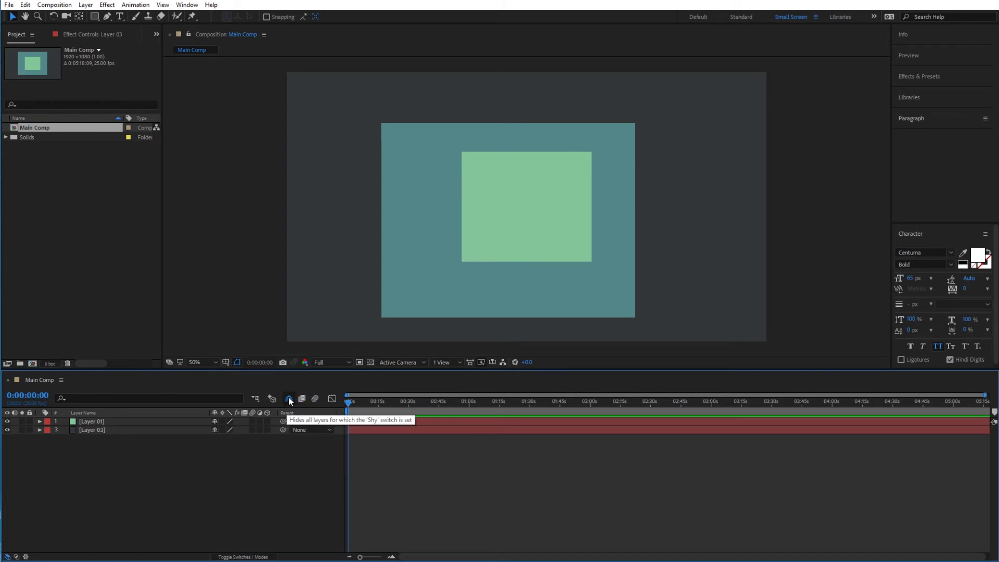
Turn off the Hide Shy Layers master switch so Layer 02 reappears
click(289, 399)
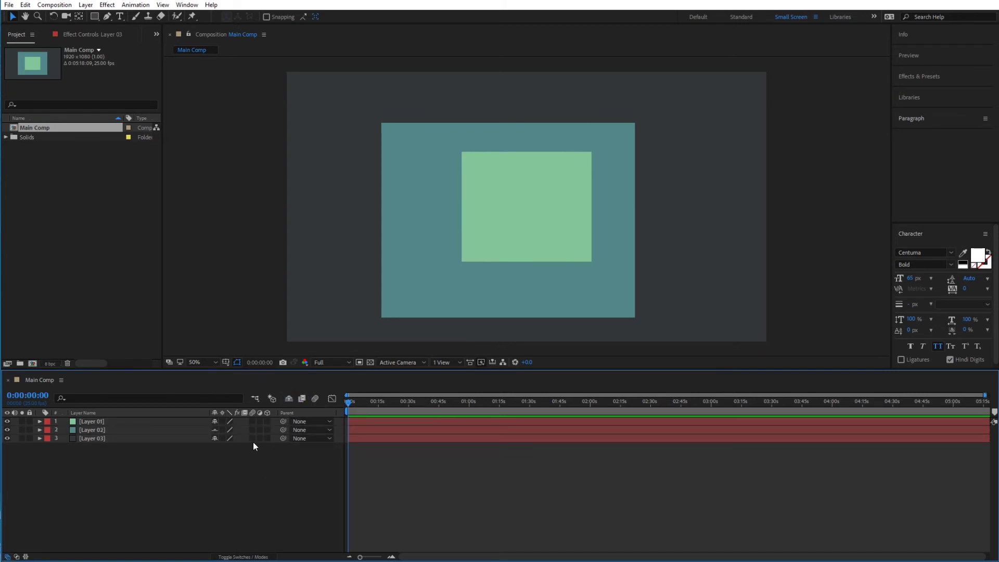